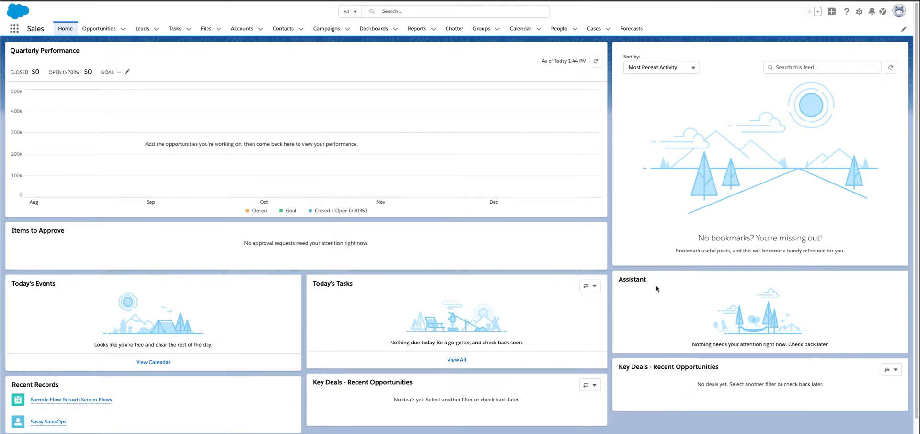
Look over the Sales home page's setup options, navigation items, app launcher and searchable object list.
click(860, 14)
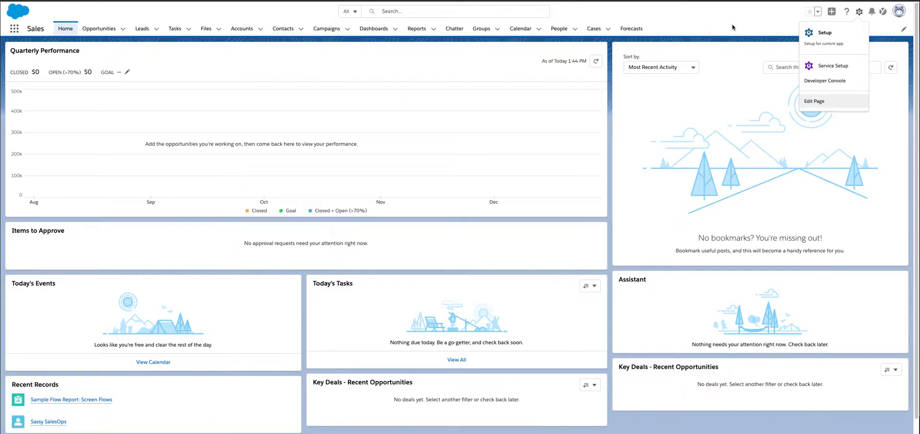
click(690, 36)
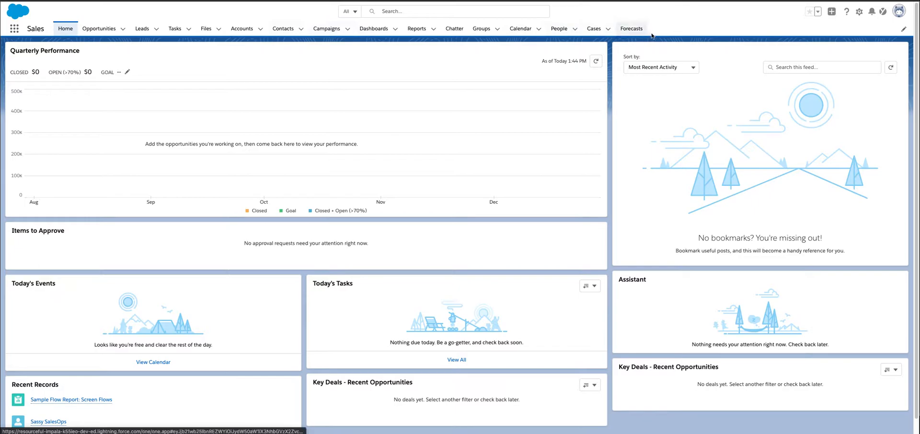
click(904, 31)
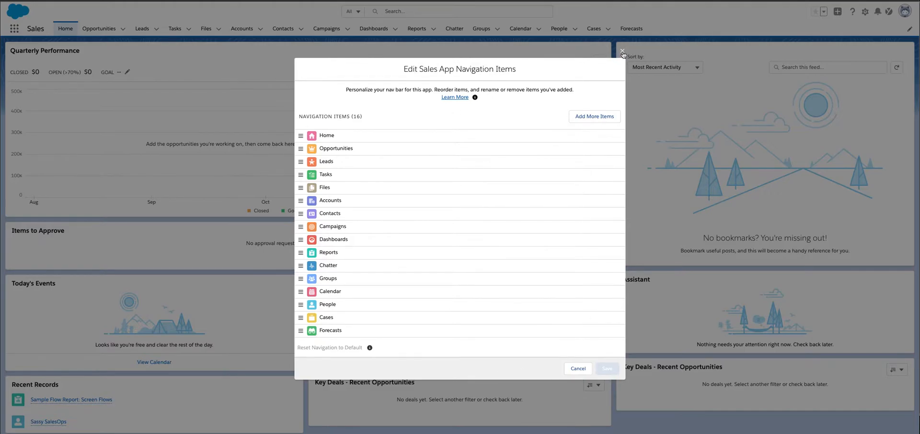
click(622, 51)
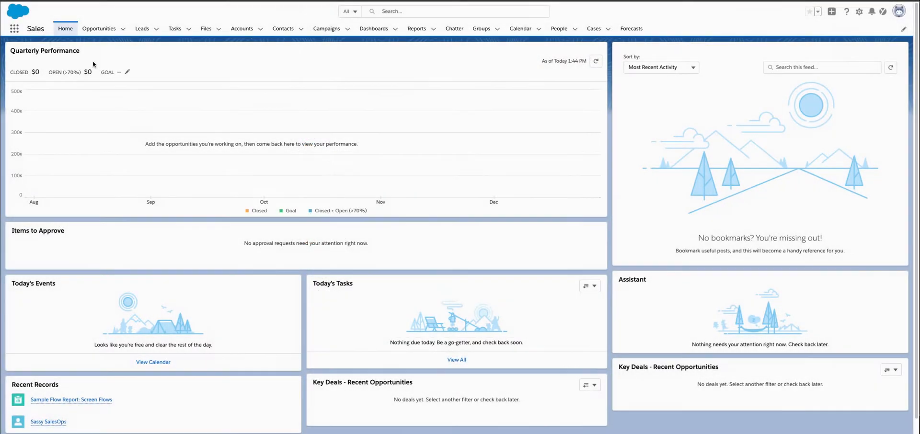
click(14, 29)
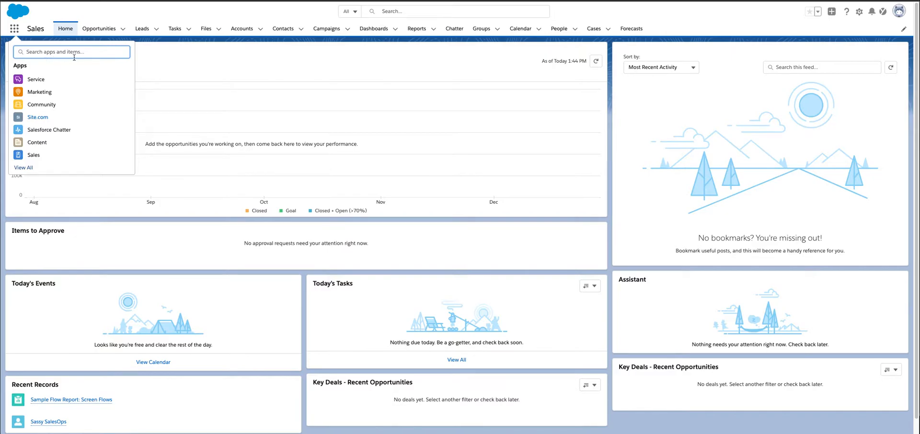
click(175, 47)
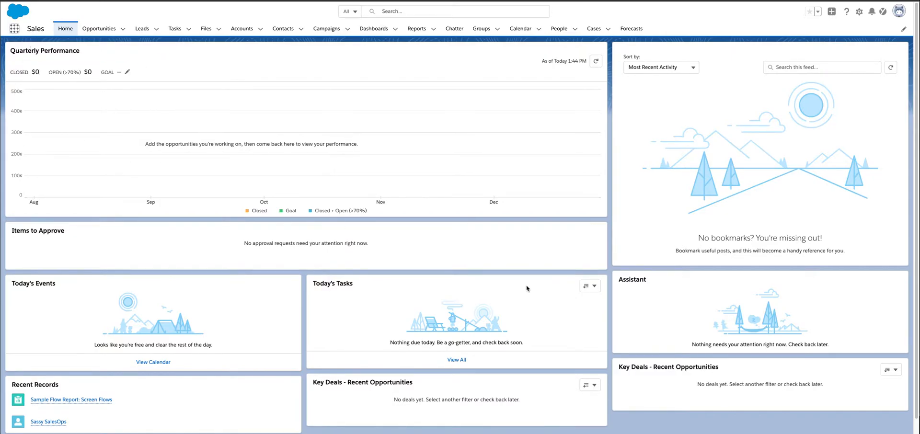
scroll(470, 288, down, 1)
scroll(470, 288, up, 1)
click(355, 11)
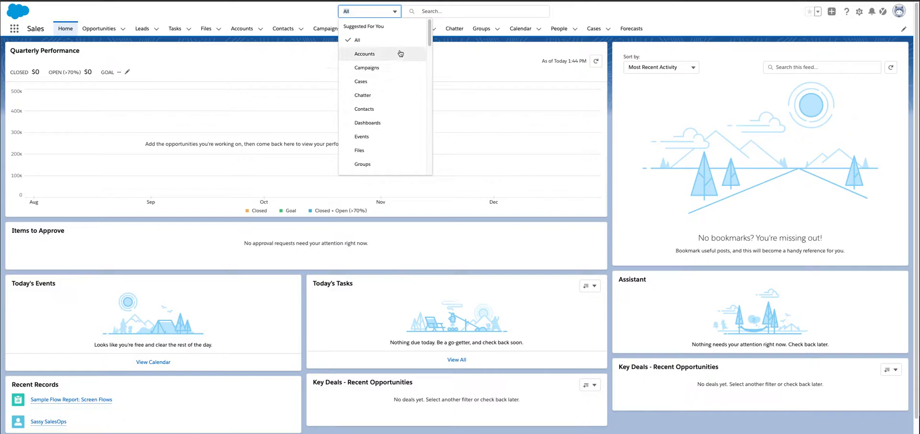
scroll(397, 105, down, 1)
scroll(398, 105, down, 3)
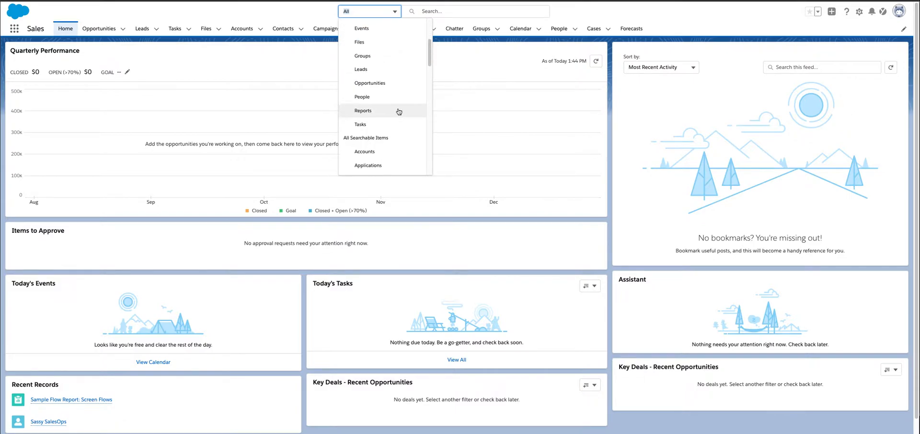
scroll(399, 112, up, 4)
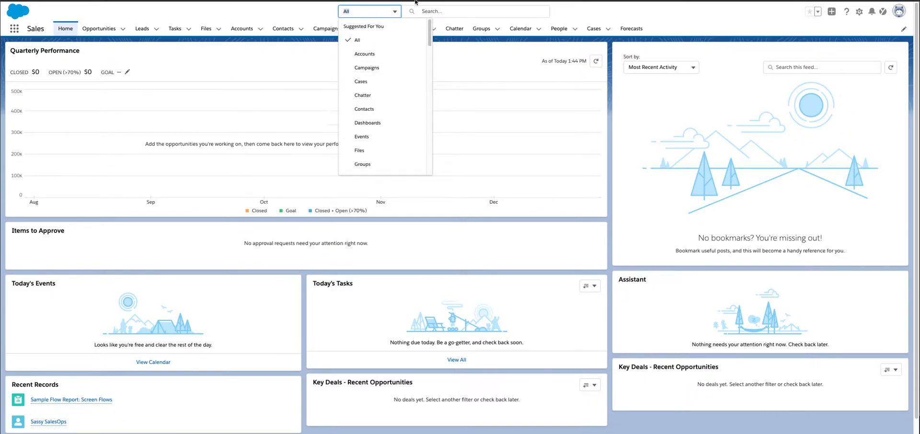
click(452, 12)
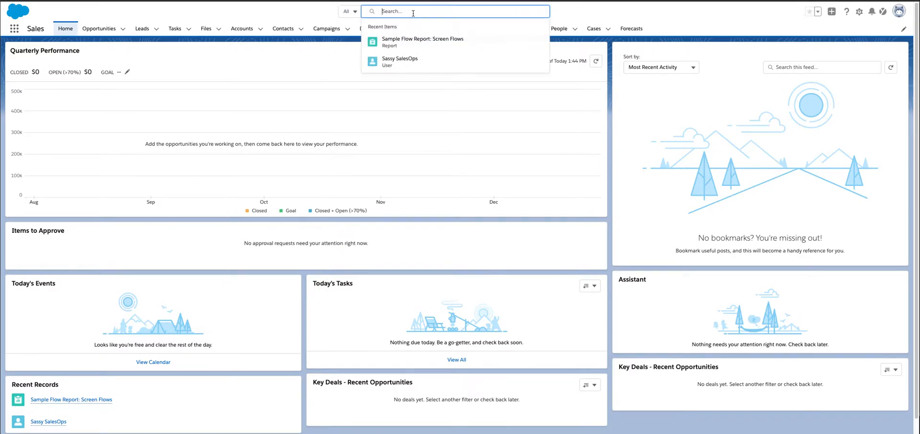
text(Test*)
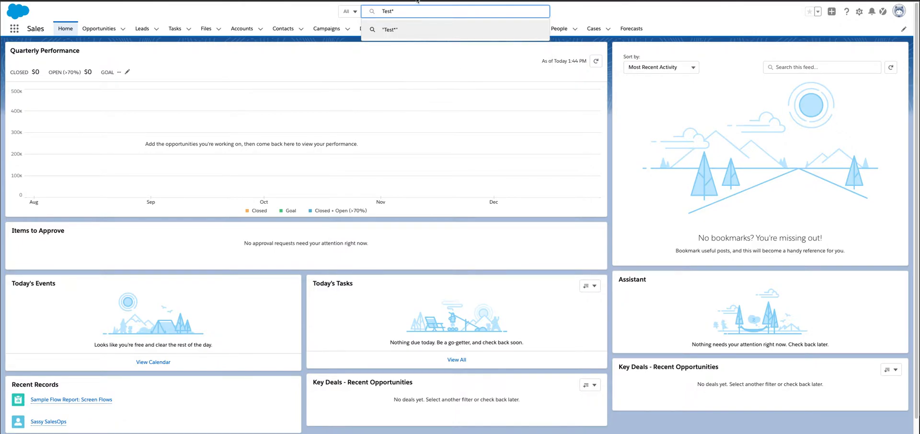
drag(402, 11, 372, 15)
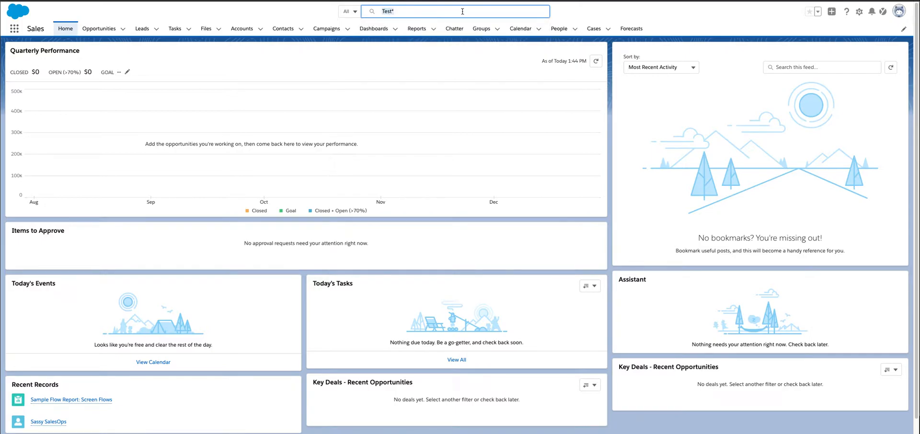
key(BackSpace)
click(666, 13)
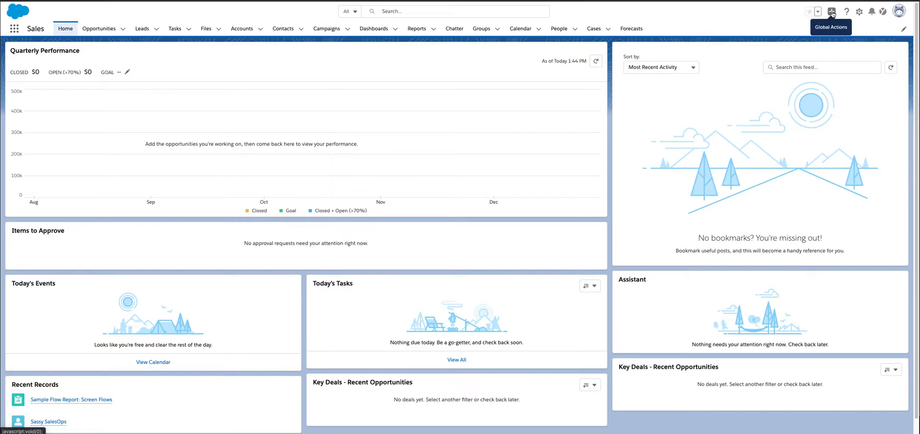
click(832, 12)
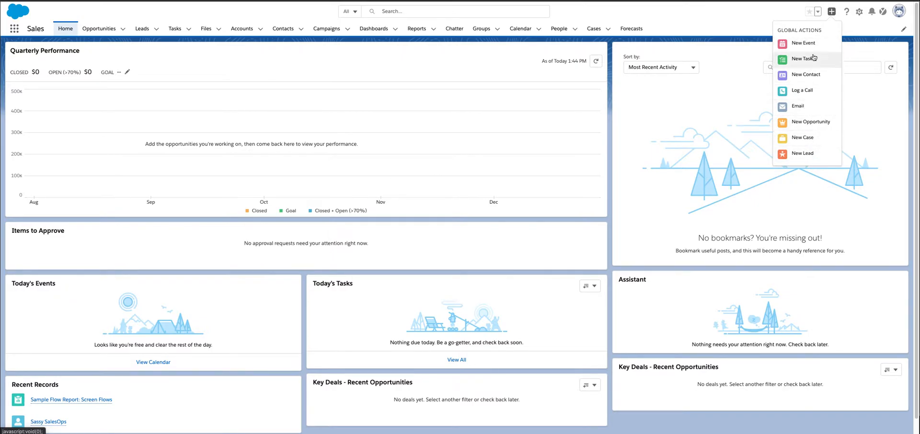
click(845, 30)
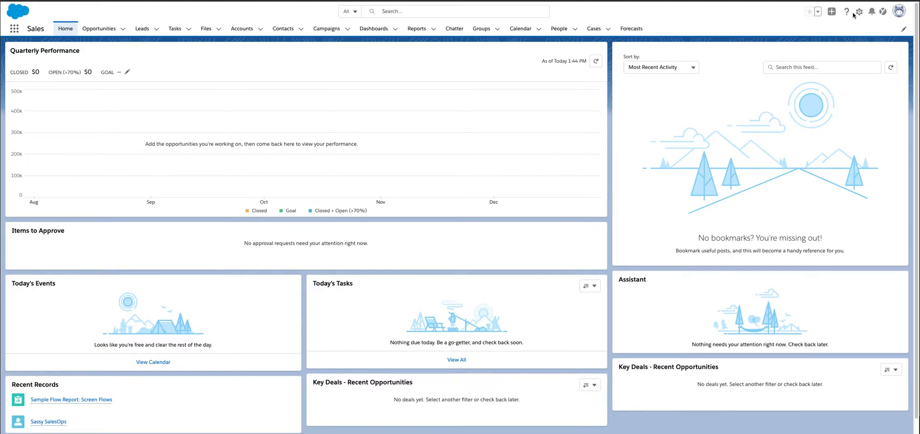
click(860, 14)
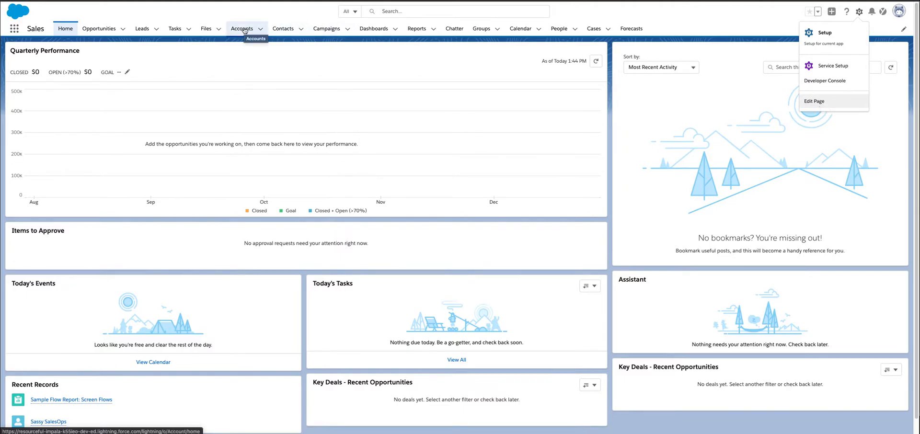
Go to Accounts and switch to the All Accounts list view.
click(244, 30)
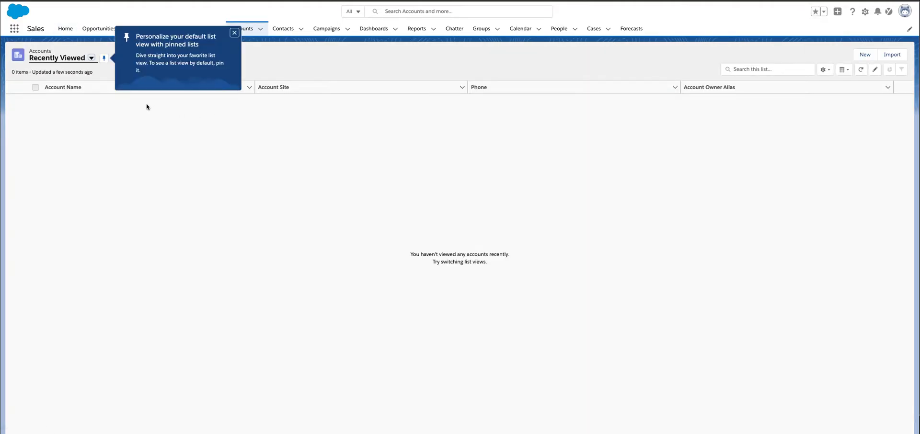
click(76, 57)
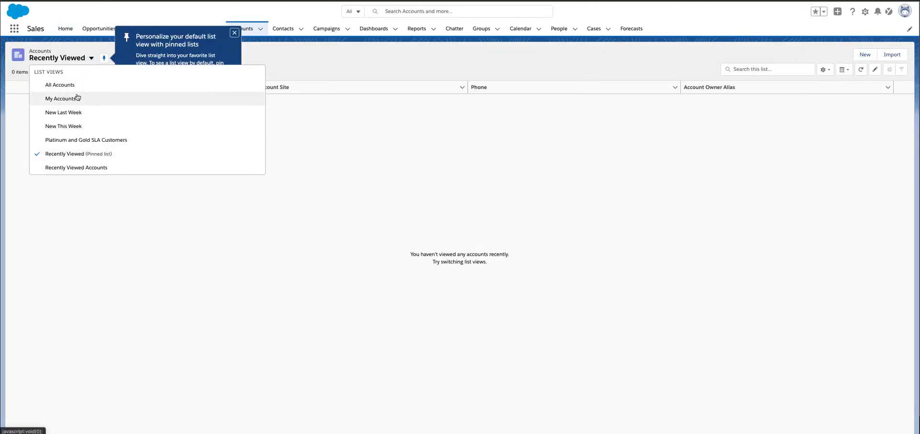
click(60, 85)
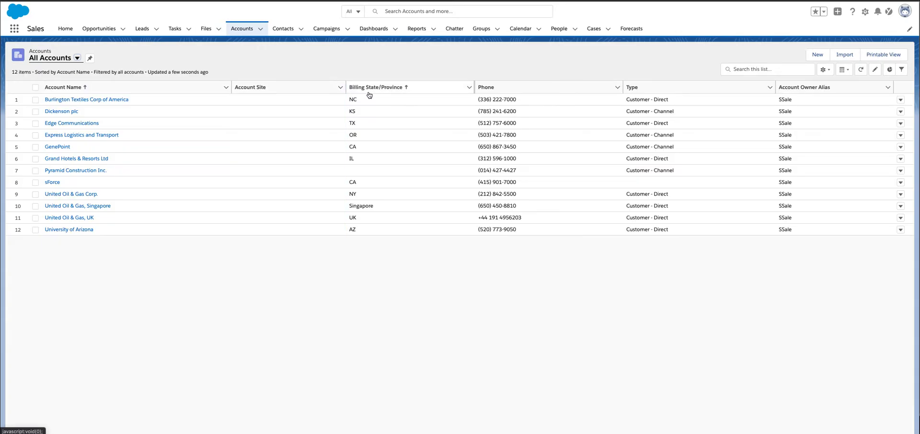
Open the Burlington Textiles Corp of America account and review its Details fields.
click(97, 100)
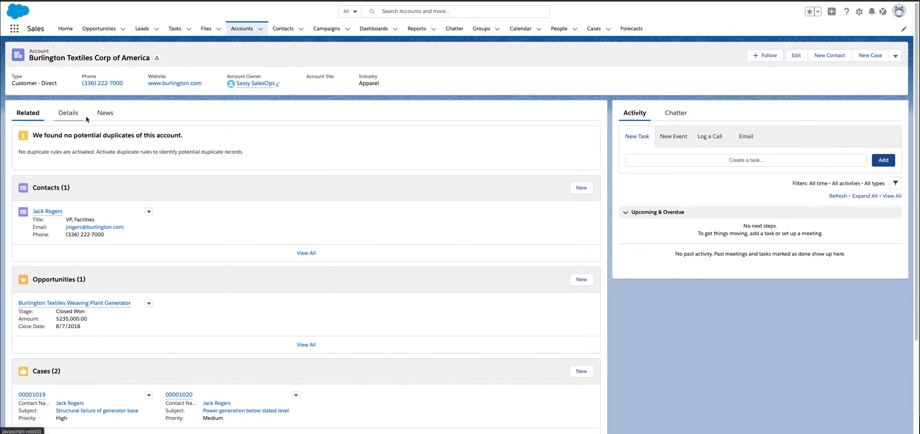
click(68, 114)
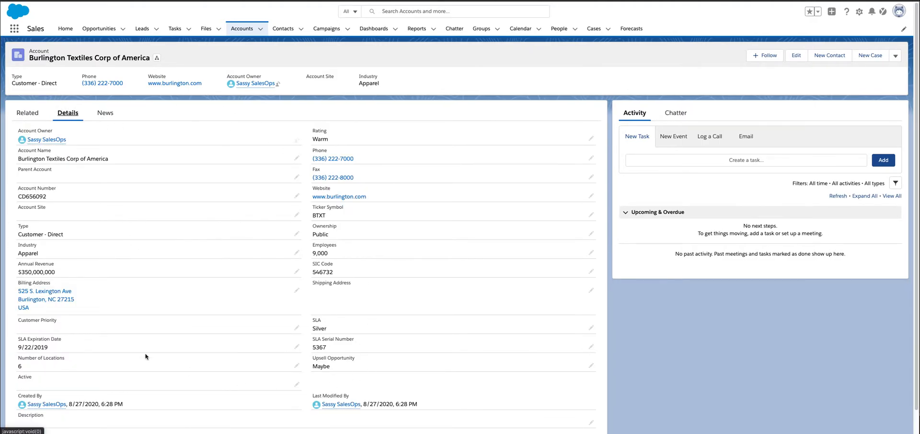
scroll(354, 260, down, 1)
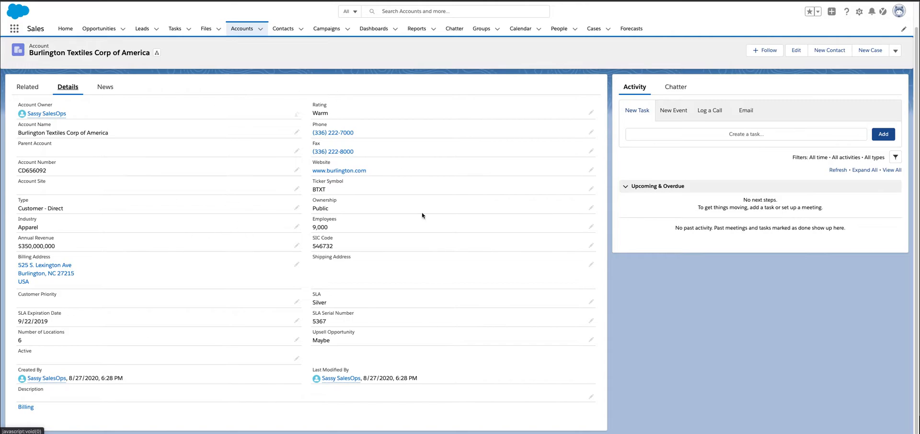
scroll(293, 281, up, 1)
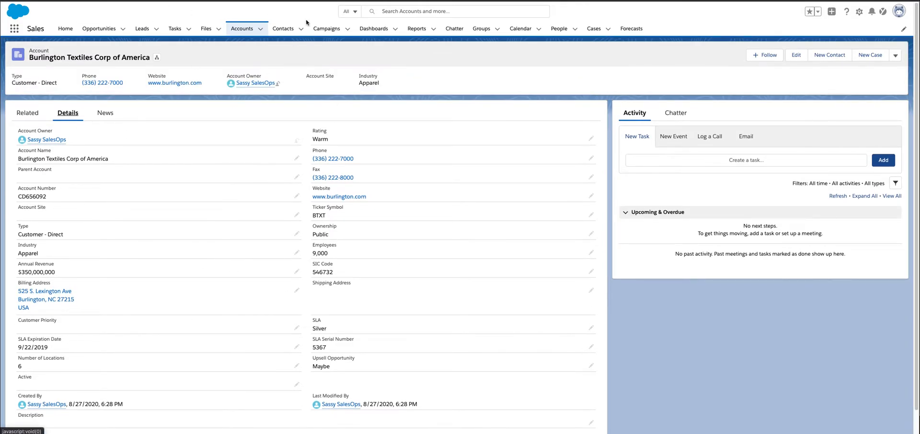
scroll(297, 324, down, 1)
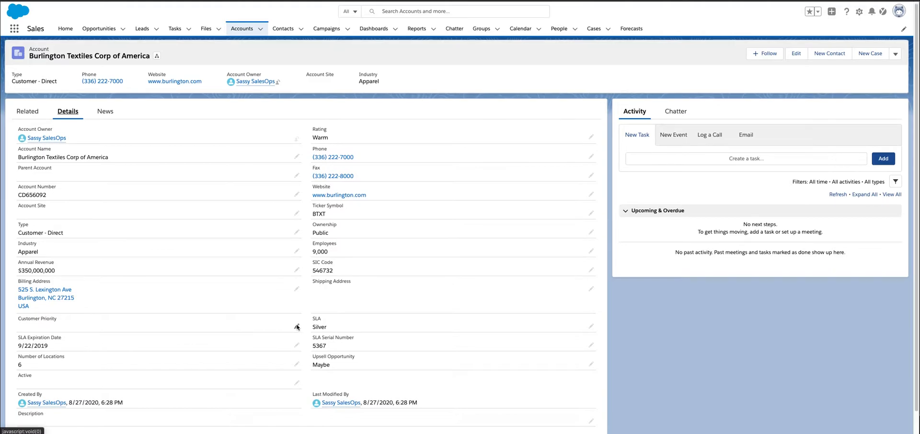
scroll(239, 276, up, 1)
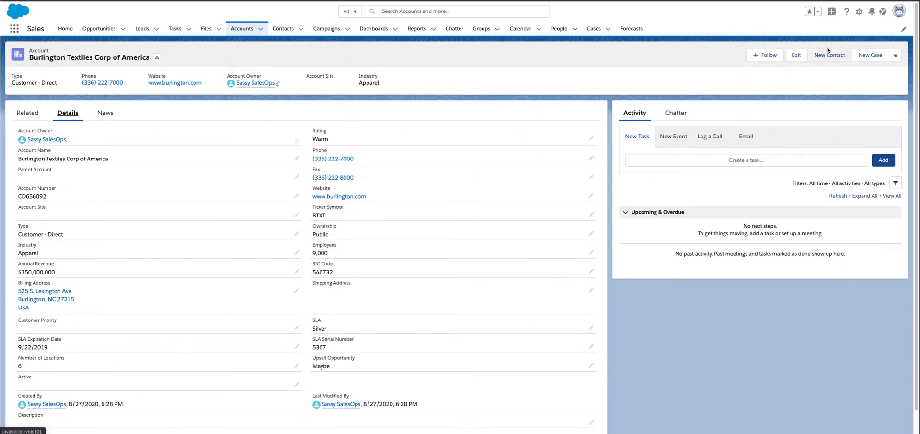
Open the account's record page for editing in Lightning App Builder and dismiss the walkthrough hint.
click(860, 11)
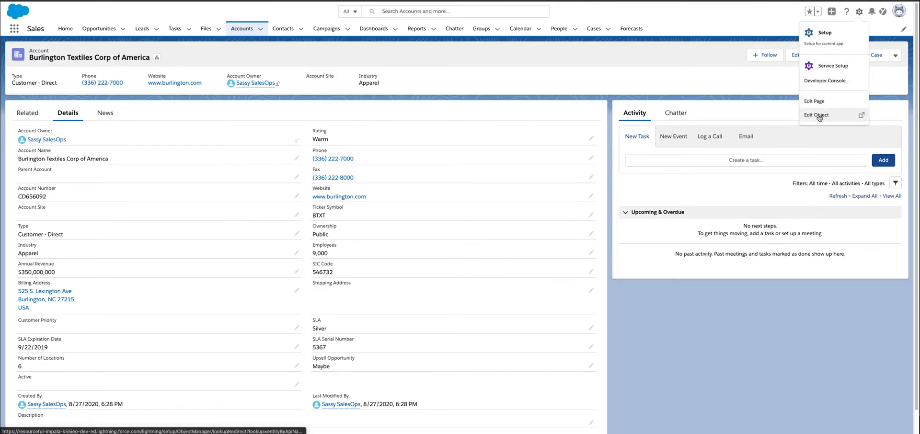
click(818, 101)
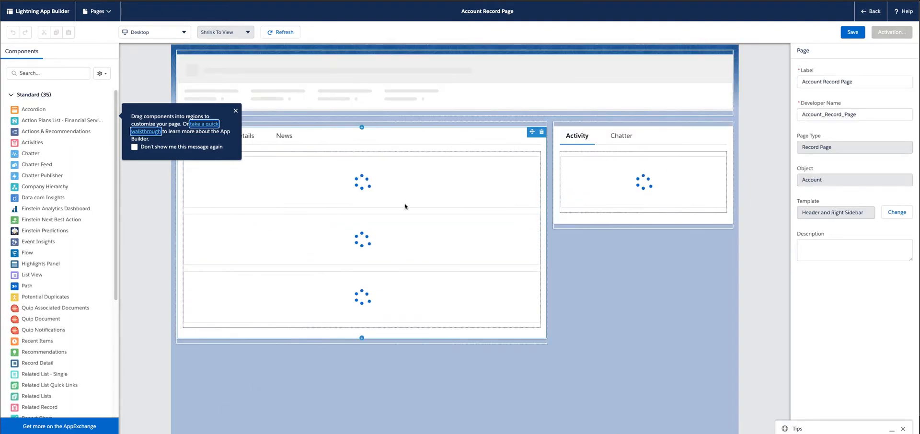
click(237, 111)
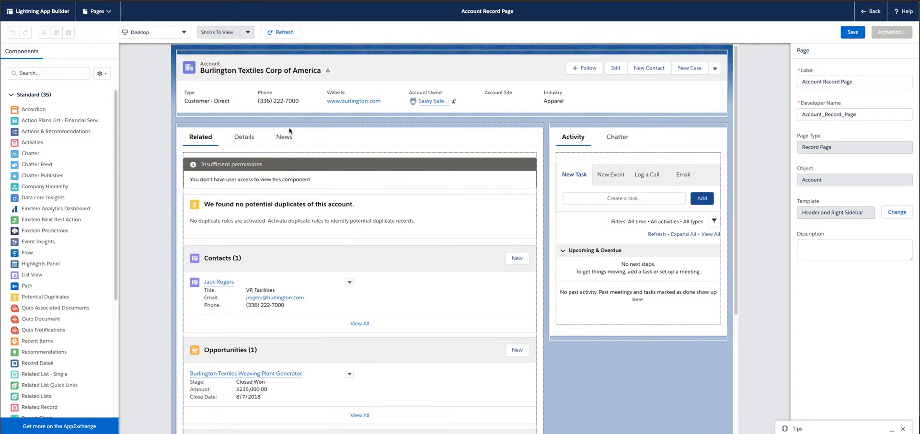
Add a fourth tab labelled Activity to the tab set holding Related, Details and News, and display the Details tab.
click(243, 137)
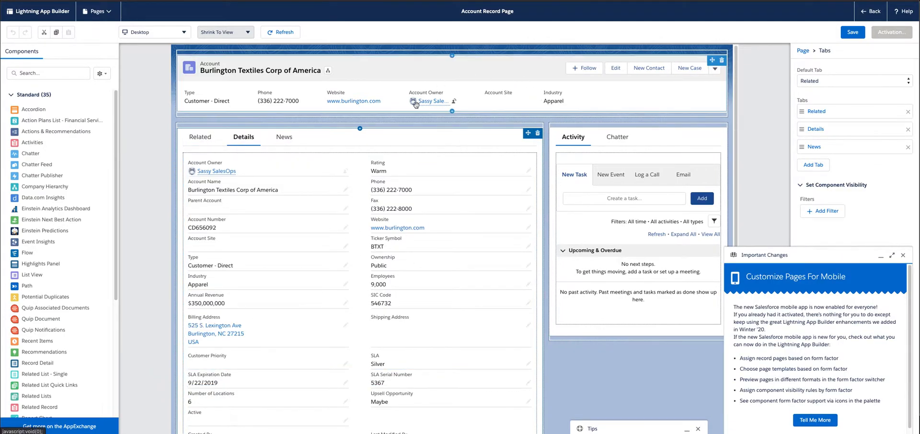
click(892, 257)
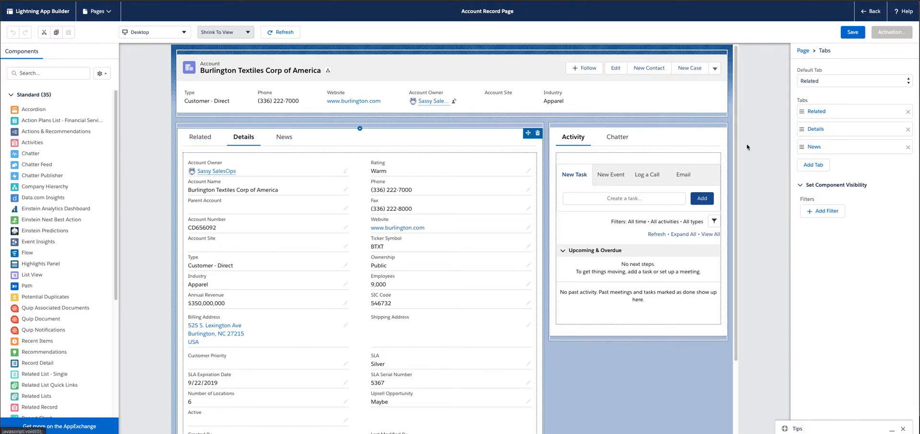
click(815, 166)
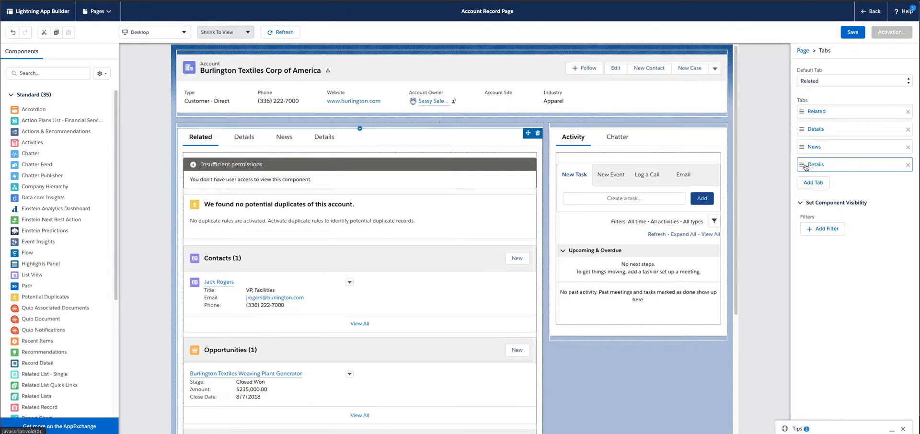
click(813, 168)
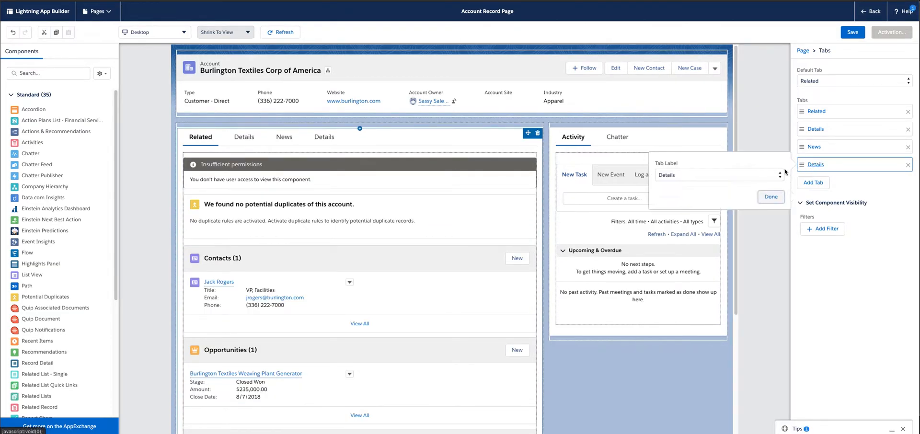
click(776, 176)
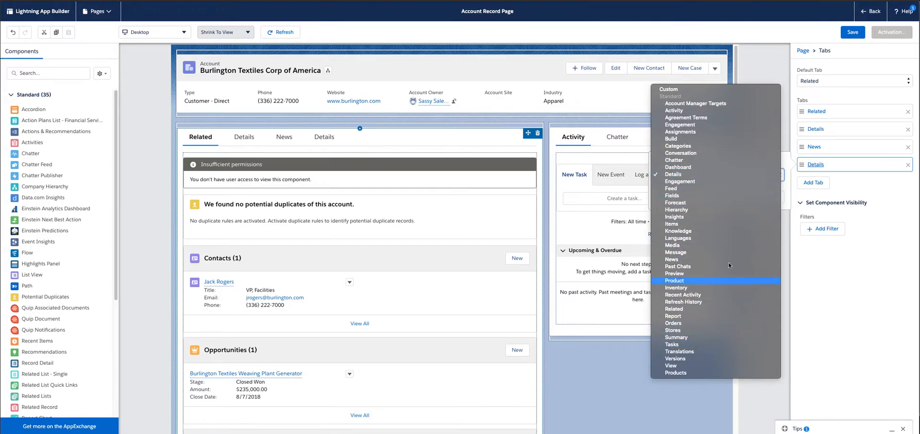
click(725, 115)
click(771, 196)
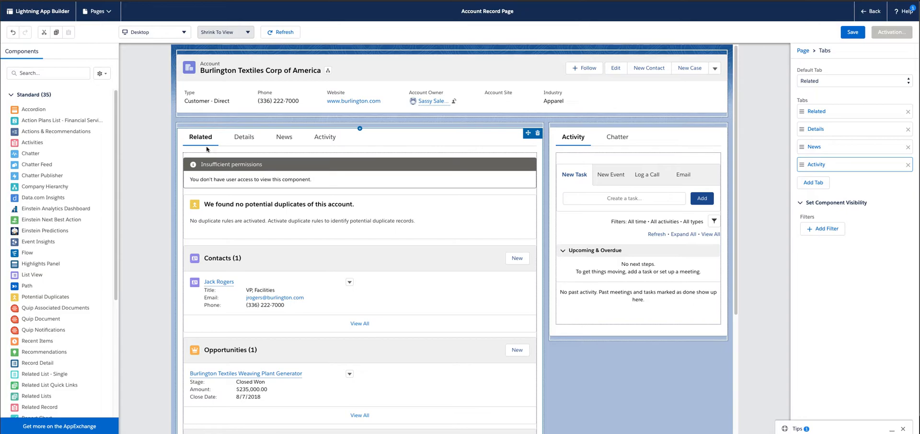
click(243, 137)
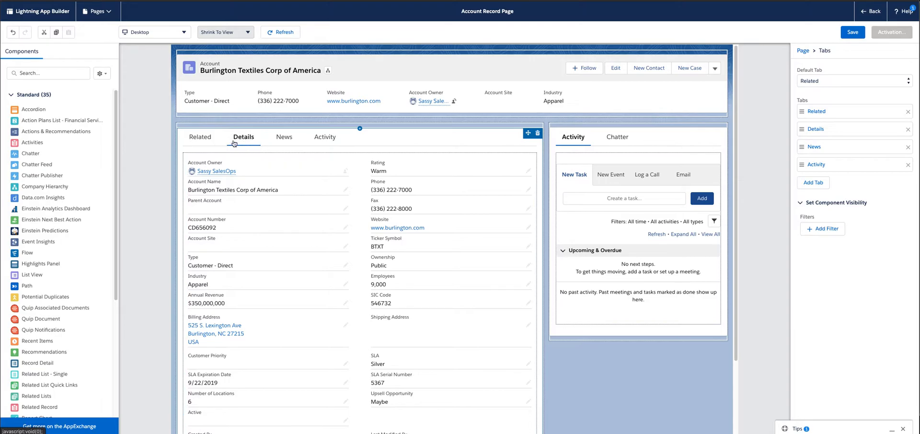
Compare the Related and Details tabs of the account tab set and make Details the default tab.
click(200, 137)
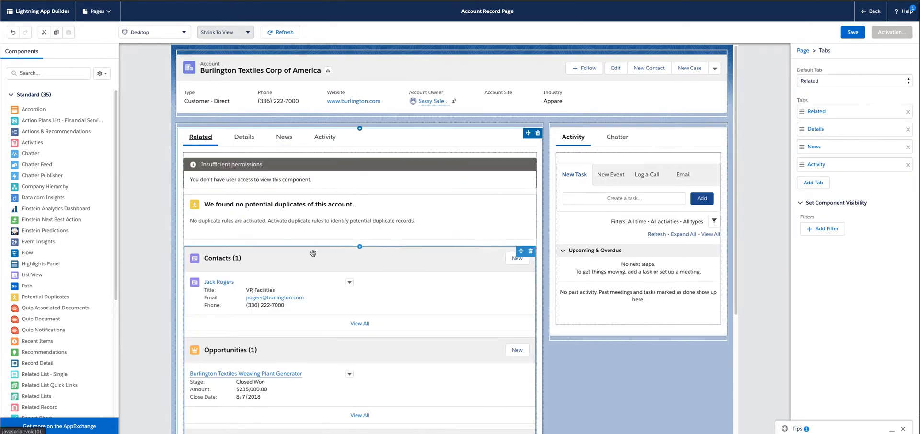
click(244, 137)
click(837, 81)
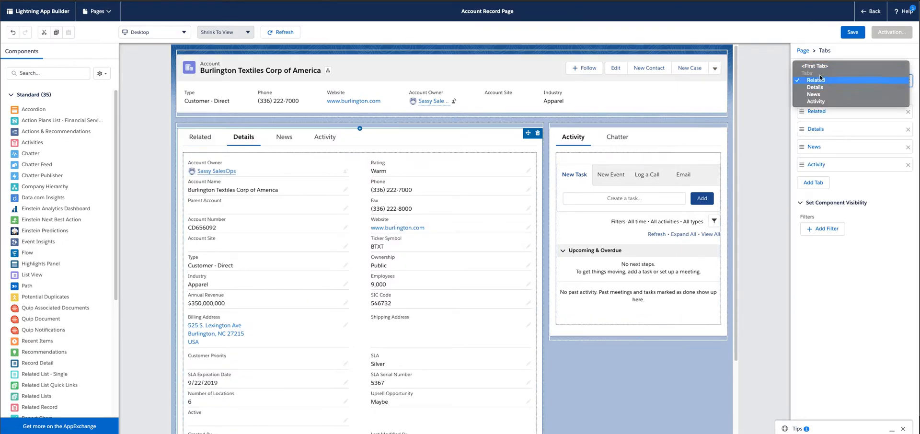
click(834, 88)
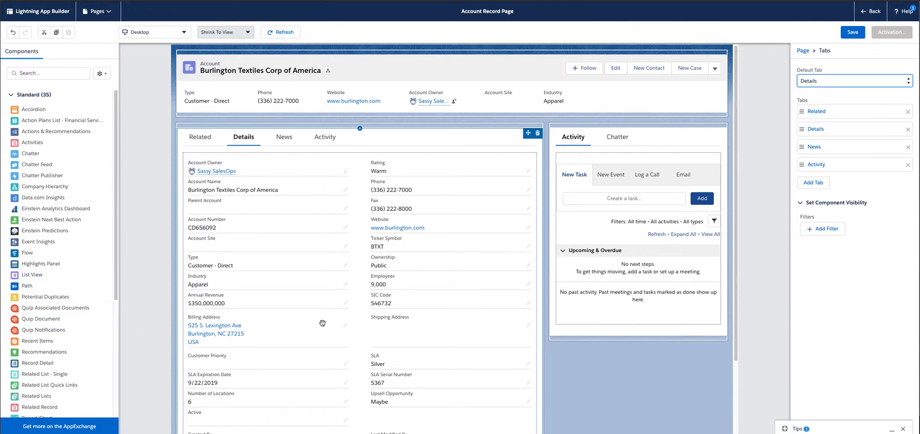
Add a Related List Quick Links component between the highlights panel and the tab set, and display the Related tab.
scroll(66, 324, down, 1)
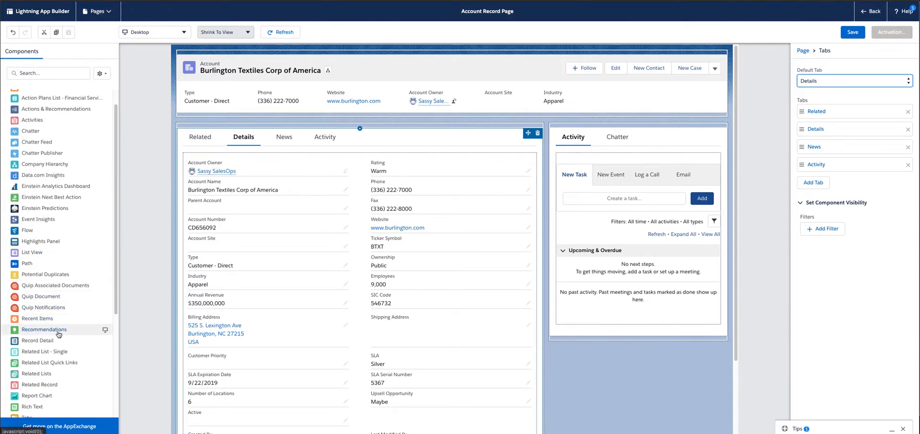
scroll(64, 377, down, 3)
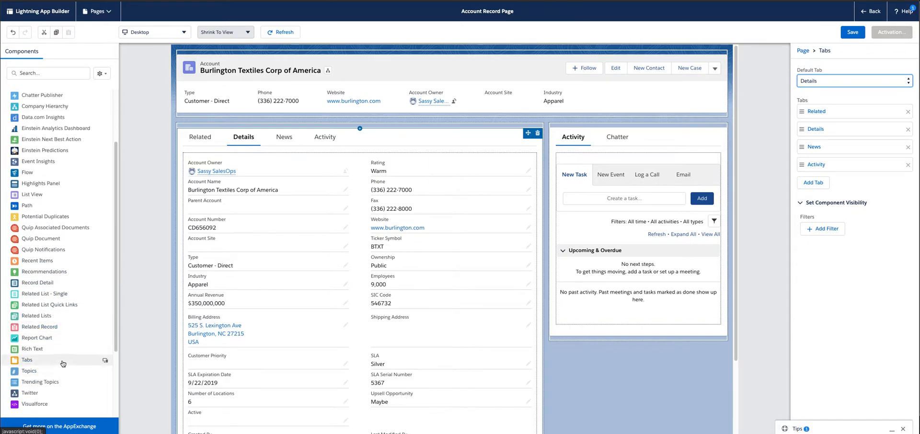
drag(43, 306, 272, 115)
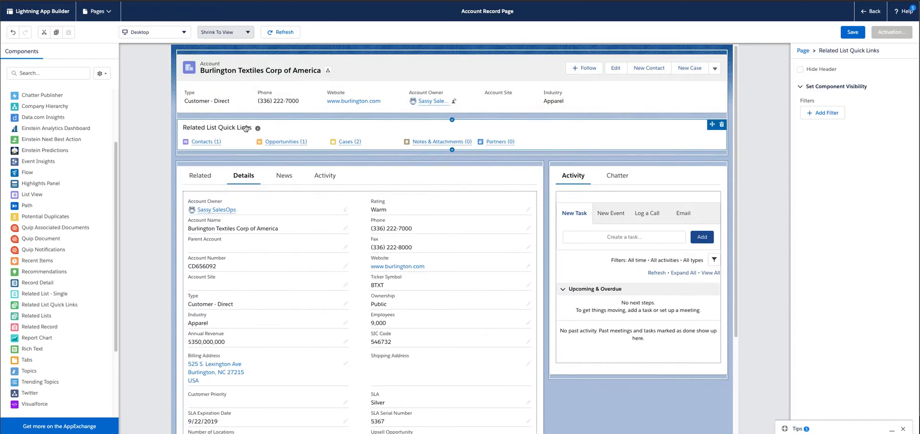
click(201, 175)
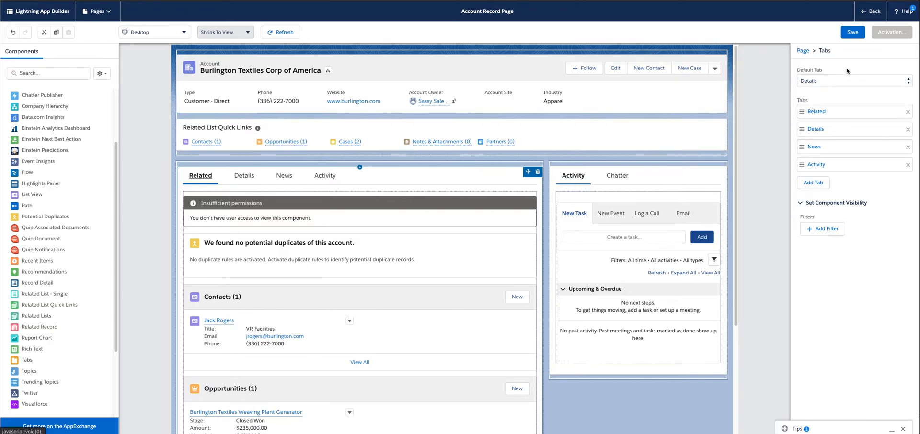
Save the Account Record Page and activate it as the org default for desktop and phone.
click(857, 31)
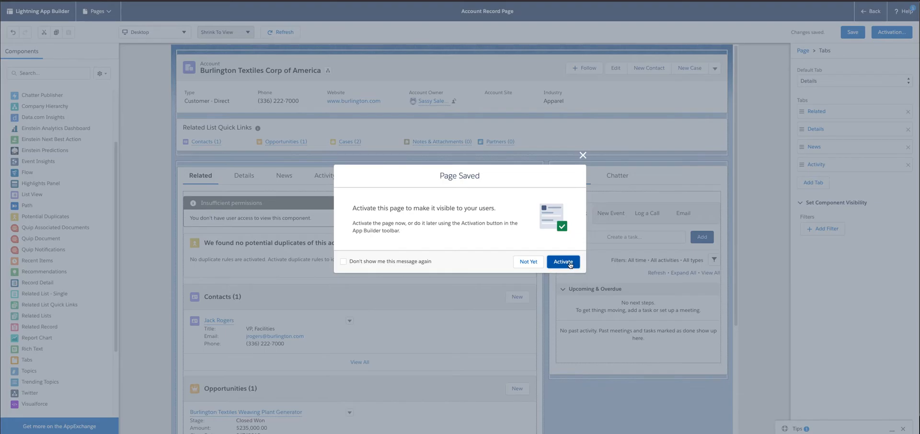
click(570, 265)
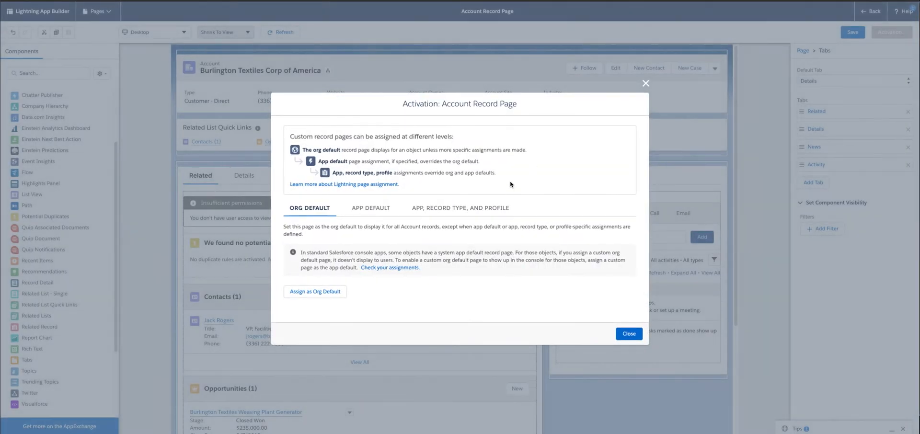
click(316, 292)
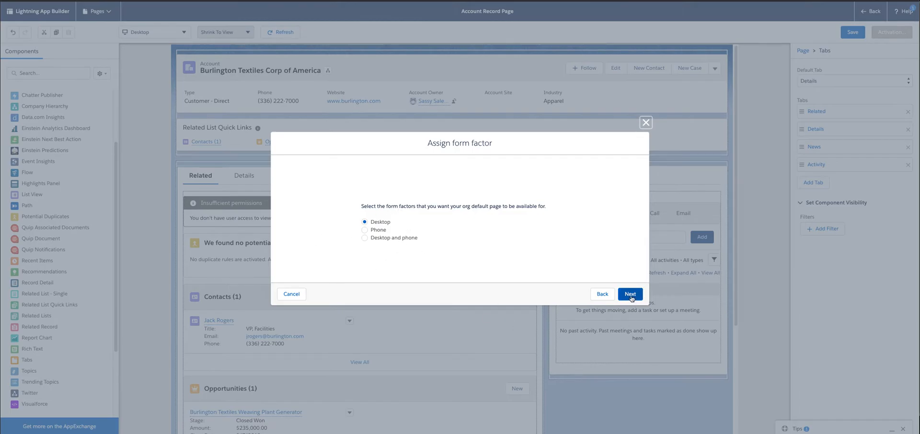
click(602, 293)
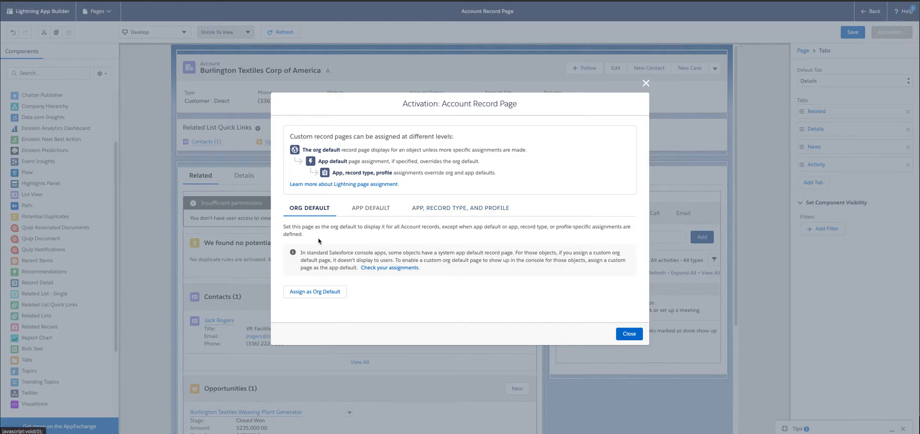
click(309, 293)
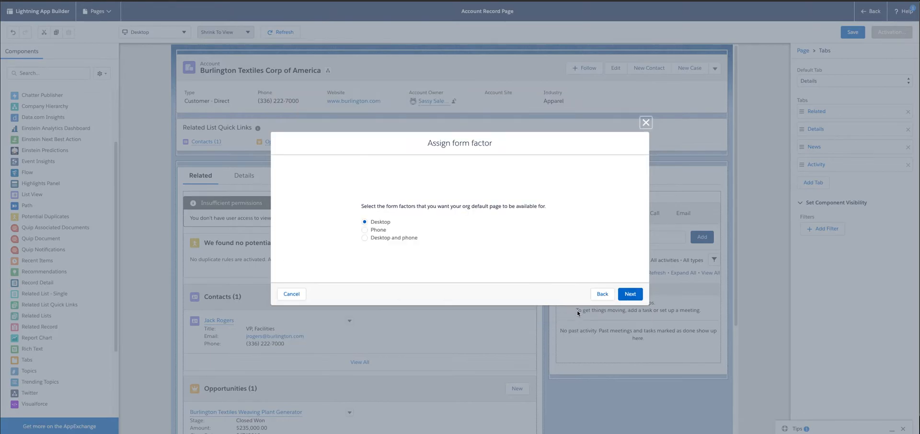
click(366, 238)
click(630, 296)
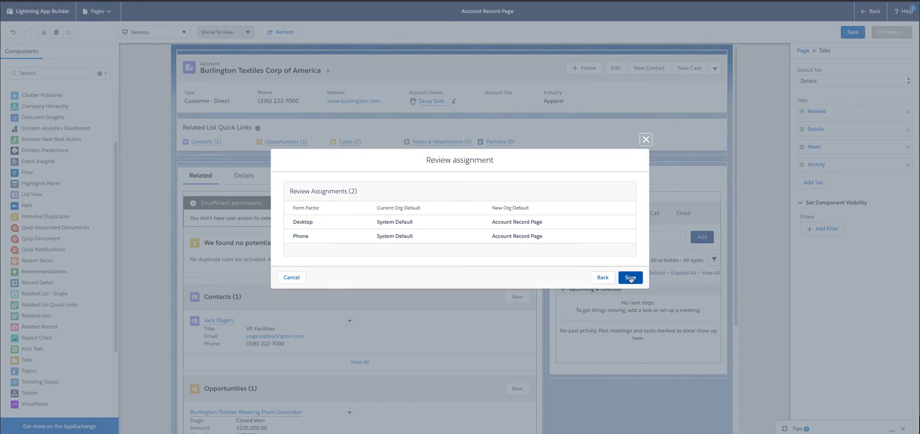
click(630, 278)
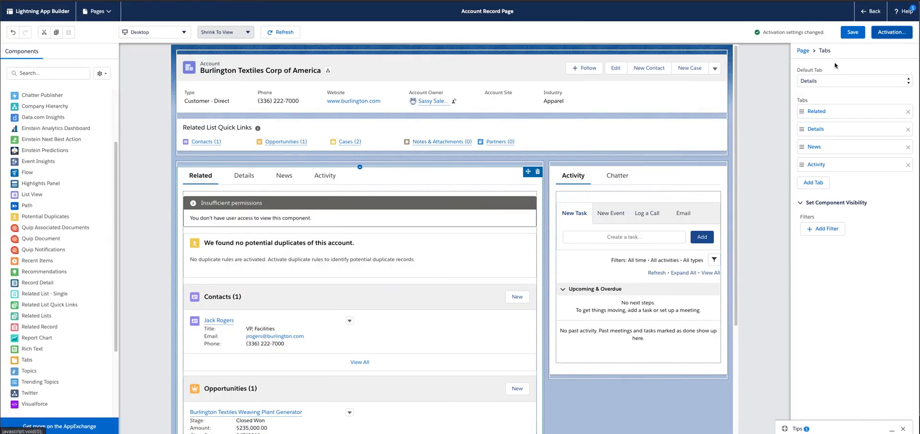
Save and leave the page editor for the account record, and open Setup for the current app.
click(852, 33)
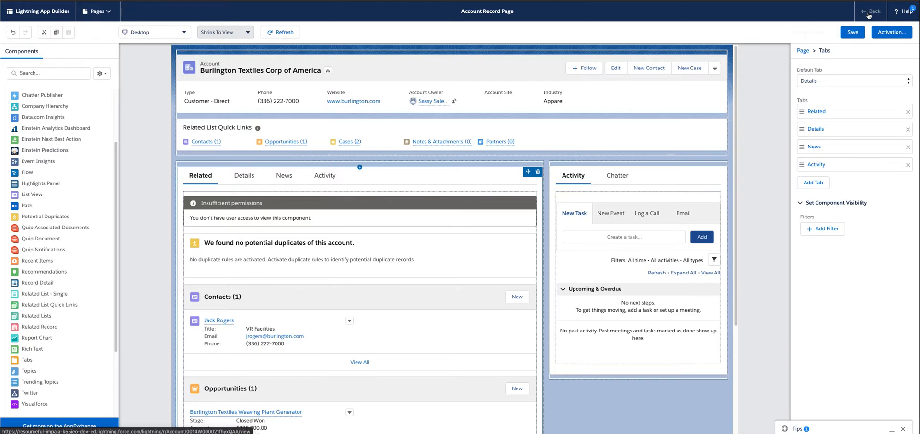
click(869, 14)
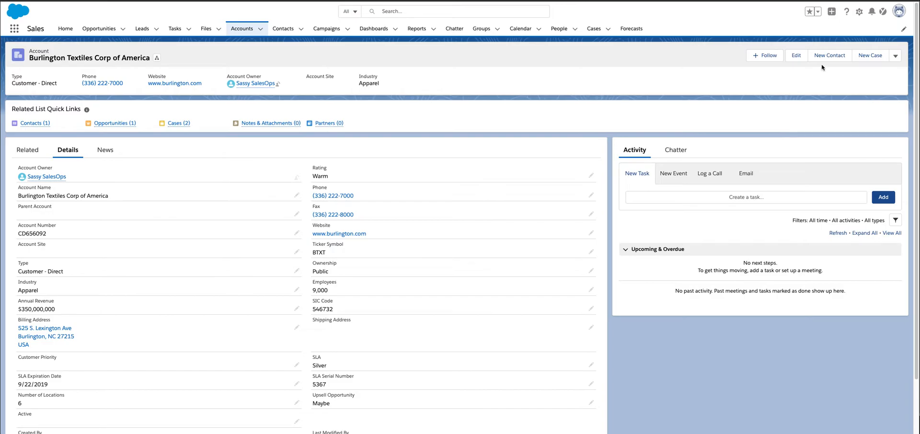
click(859, 12)
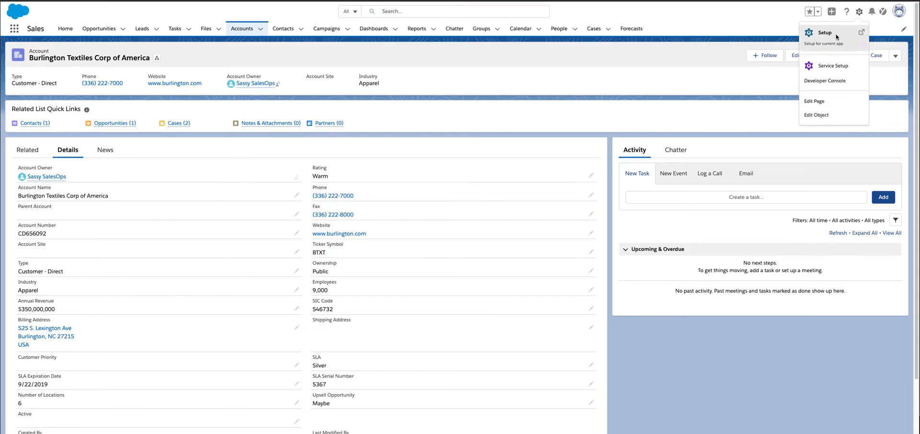
click(832, 36)
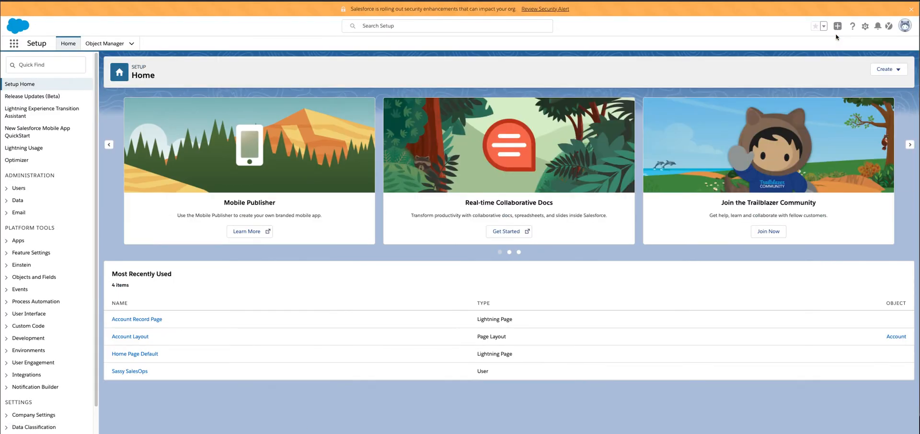
Search the Setup navigation for "prof" and clear the search.
click(47, 65)
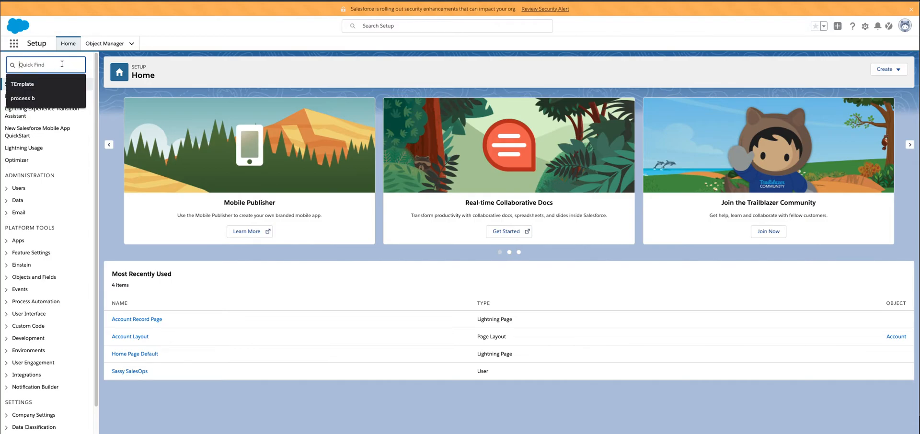
click(28, 173)
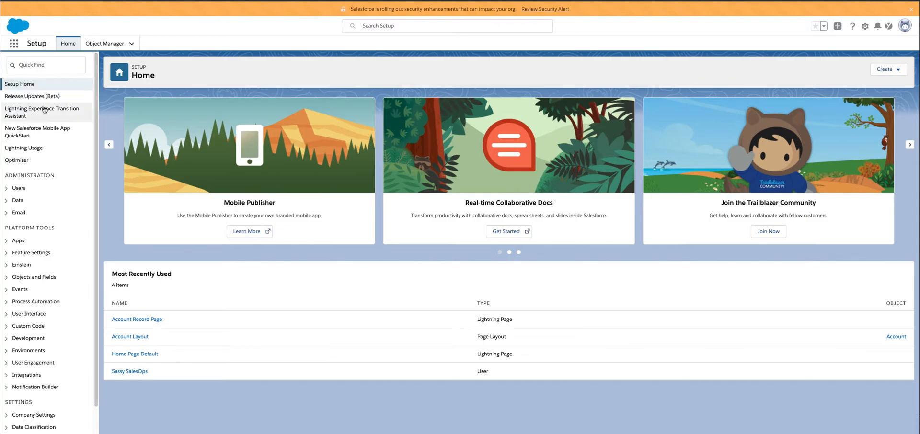
click(42, 68)
text(prof)
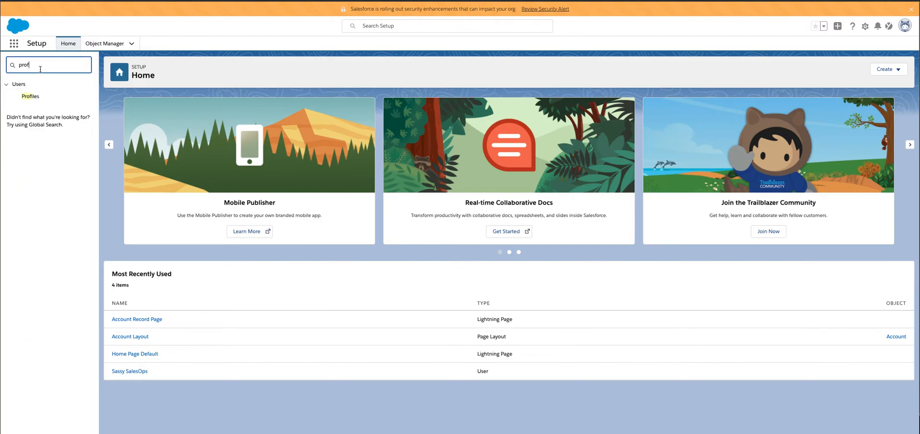
drag(40, 69, 11, 68)
key(BackSpace)
Look through the entries under Users in the Setup navigation and collapse the section again.
click(9, 187)
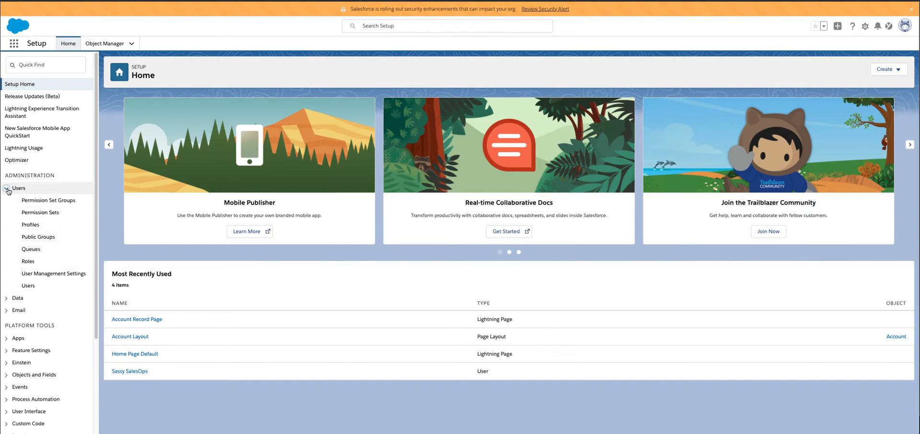
click(7, 189)
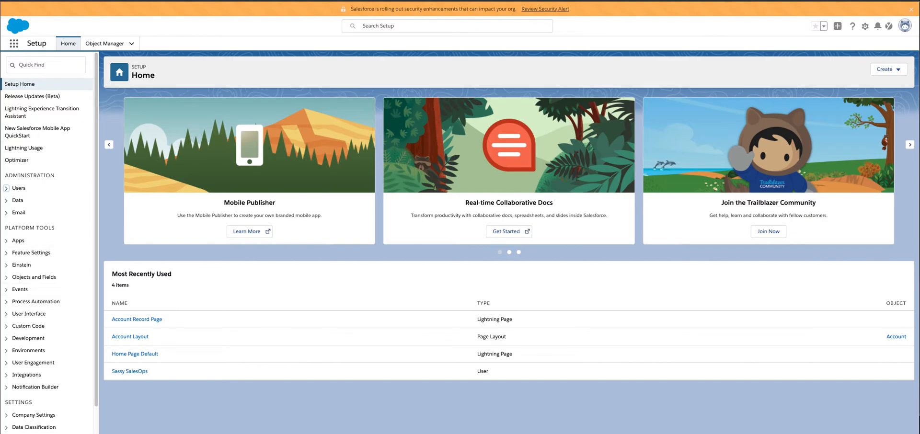
scroll(52, 287, down, 1)
scroll(52, 312, up, 1)
Go to Object Manager, minimize the record page settings notice and look through the list of objects.
click(109, 43)
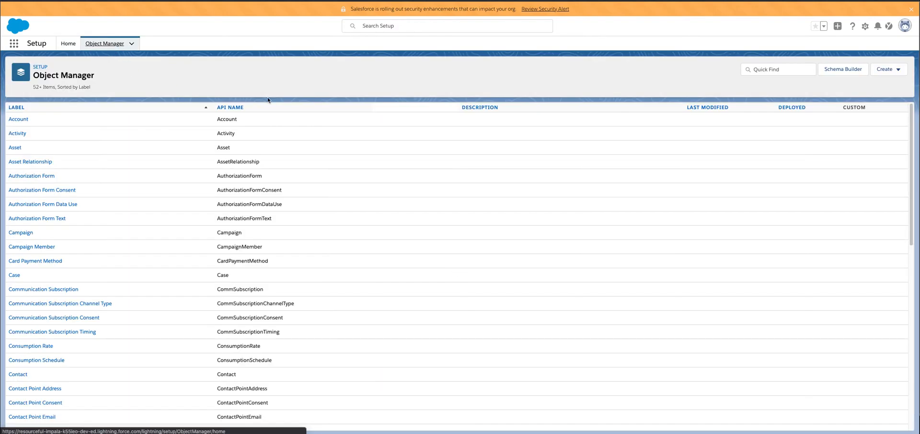
click(904, 255)
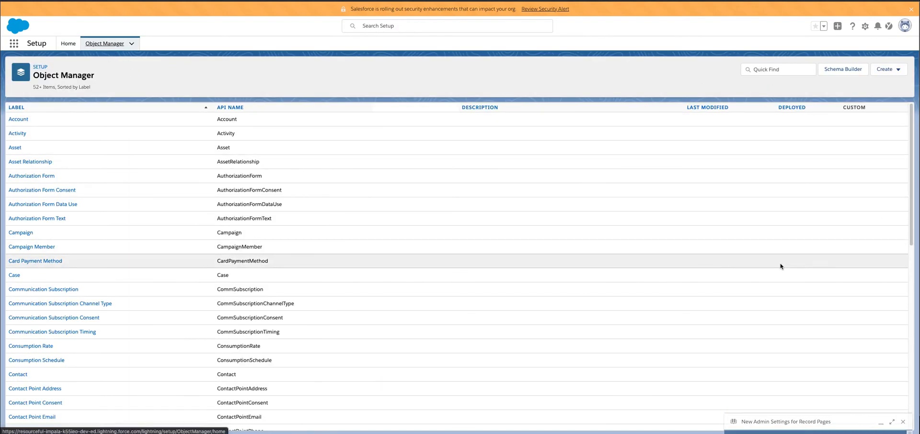
scroll(505, 343, down, 7)
scroll(505, 343, up, 7)
Find the Opportunity object by searching for "opp" and examine its Fields & Relationships and Page Layouts.
click(763, 69)
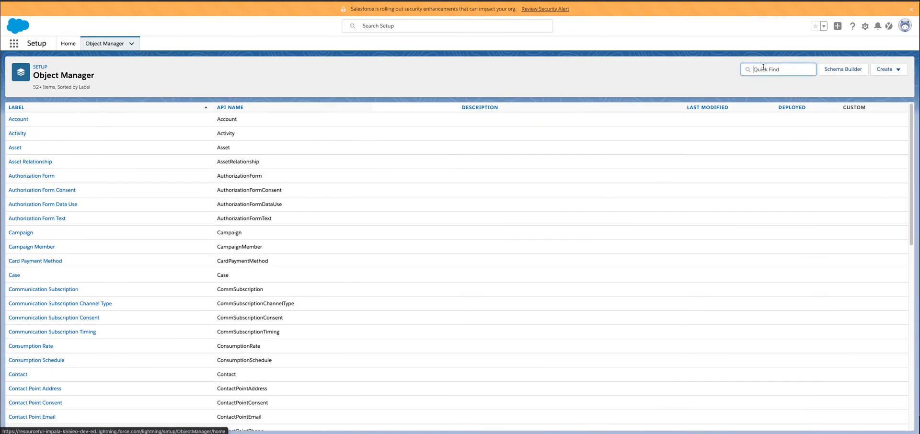
text(opp)
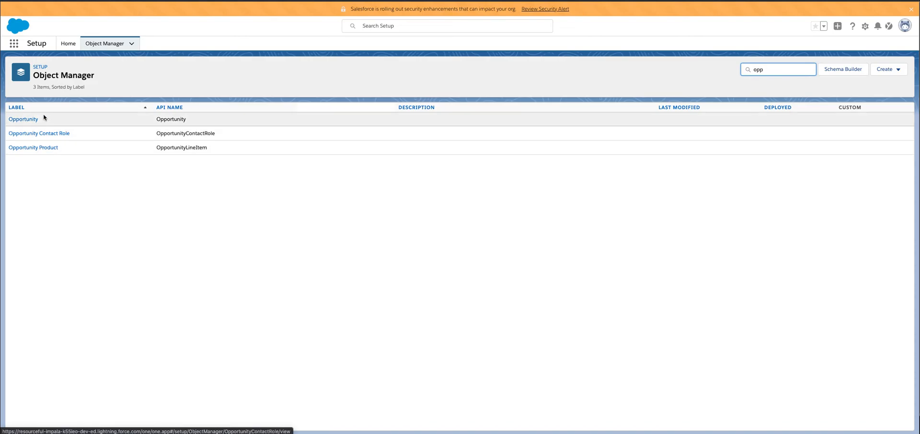
click(24, 120)
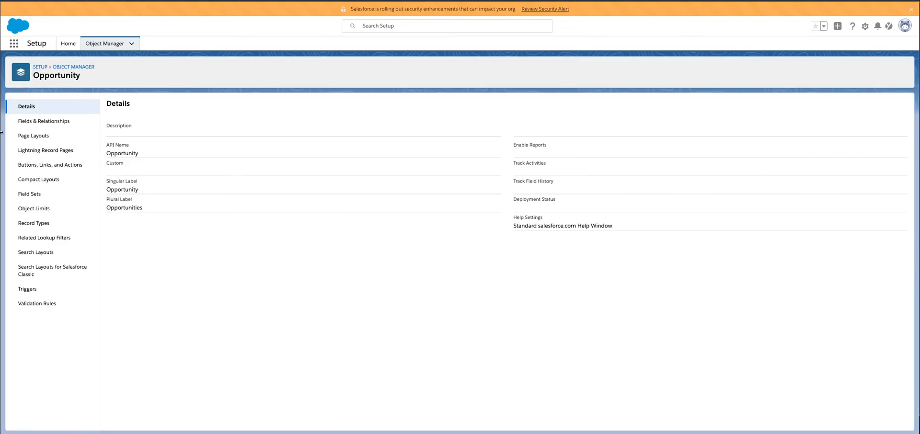
click(36, 121)
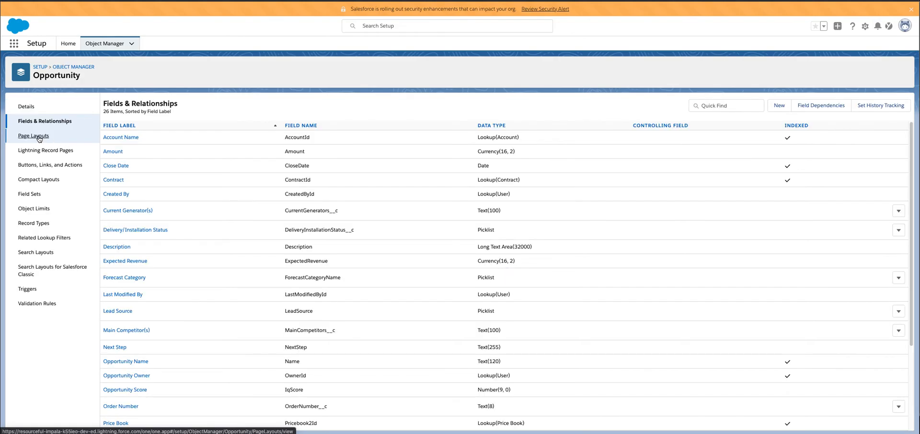
click(39, 137)
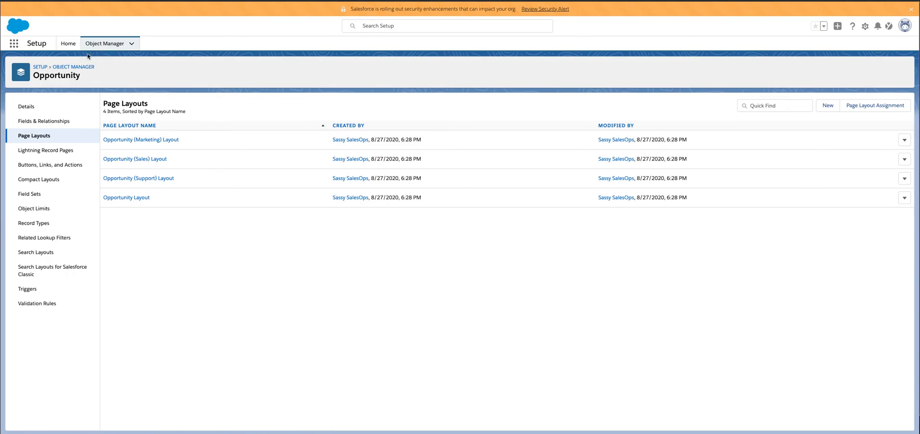
Return from the Opportunity object to the full Object Manager list and browse it down to the end.
click(71, 67)
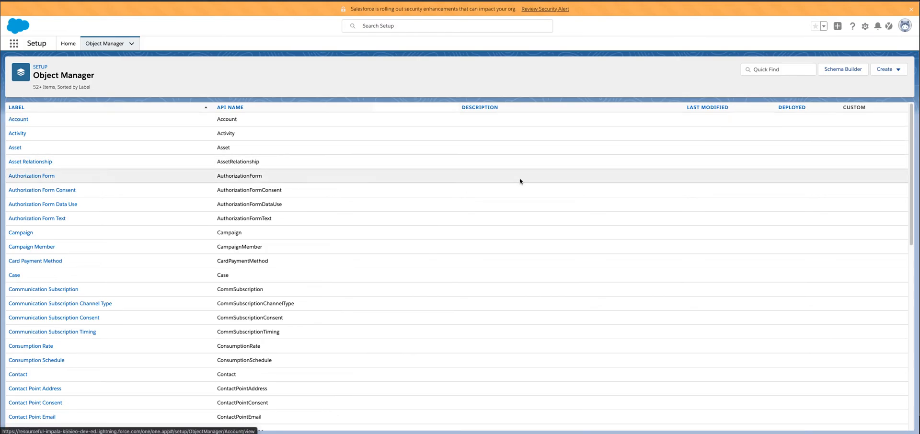
scroll(483, 294, down, 10)
scroll(480, 249, up, 10)
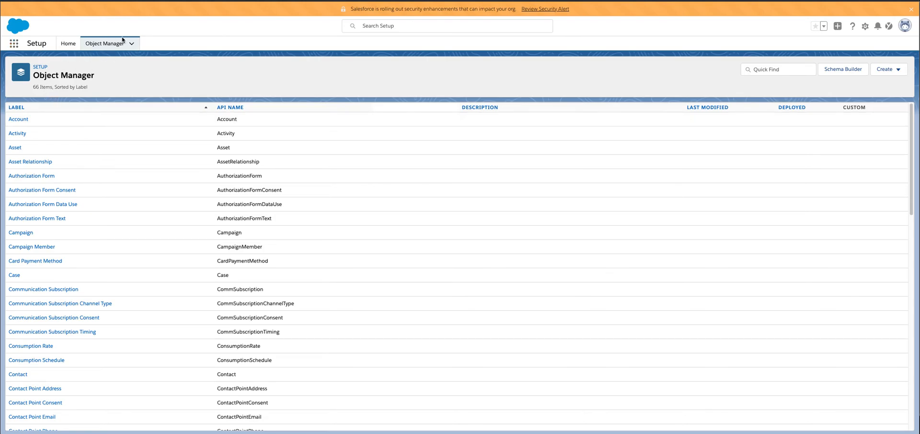
Go back to Setup Home and look through the categories in its navigation tree.
click(69, 43)
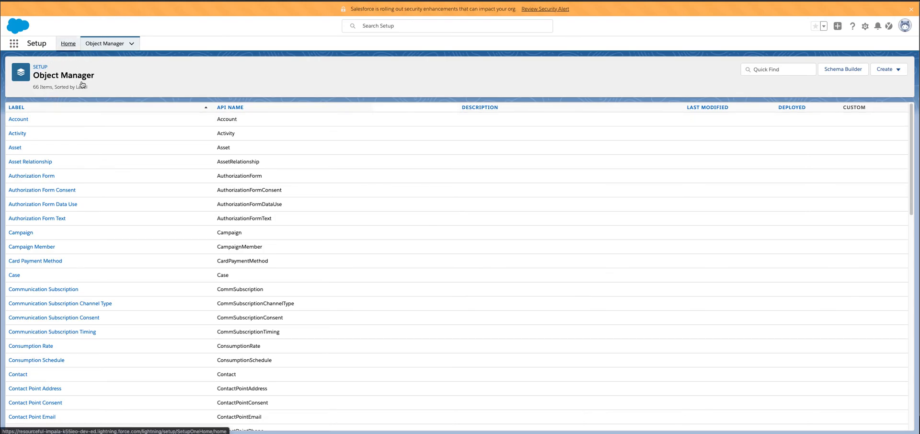
scroll(54, 200, down, 3)
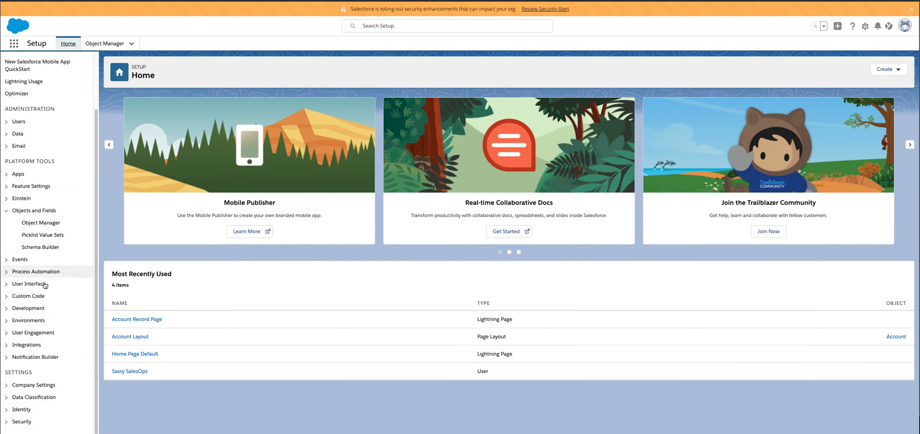
scroll(22, 265, up, 3)
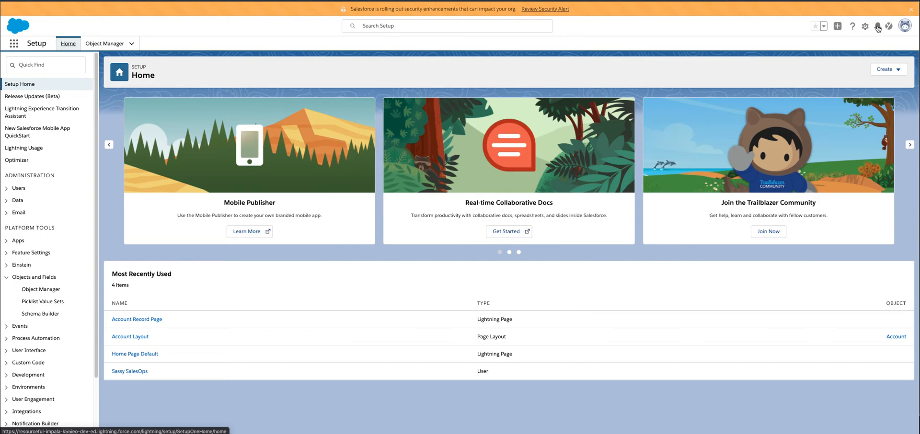
Check the user profile options, including the switch to Salesforce Classic, and dismiss them.
click(905, 27)
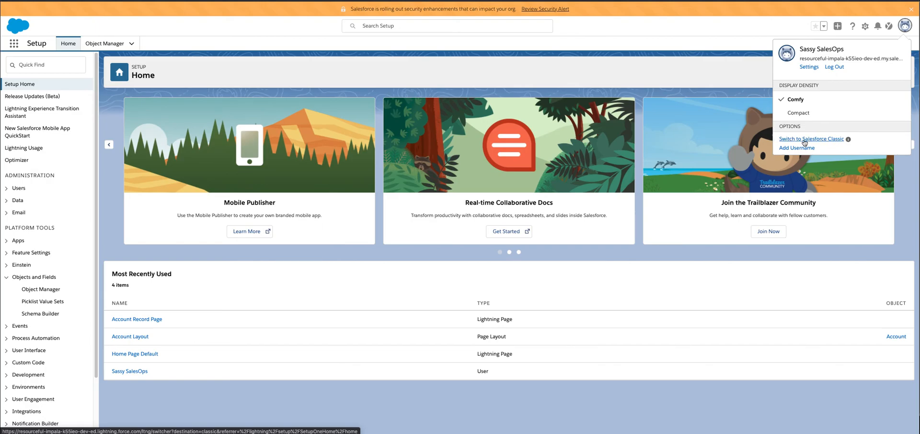
click(415, 55)
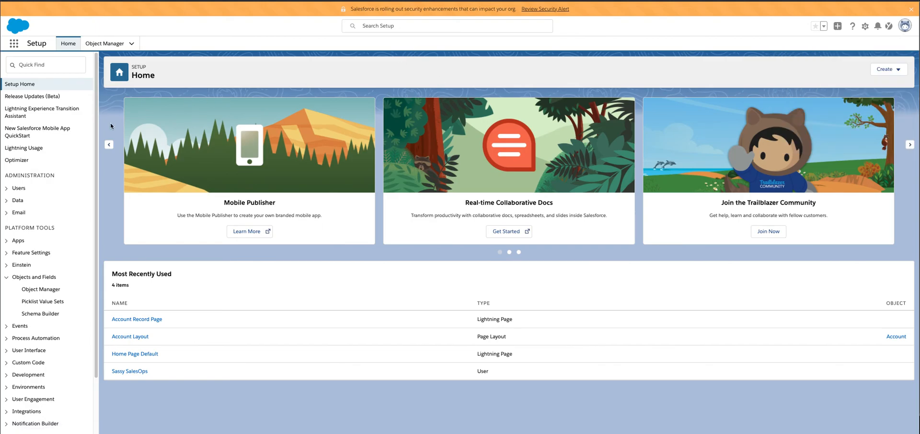